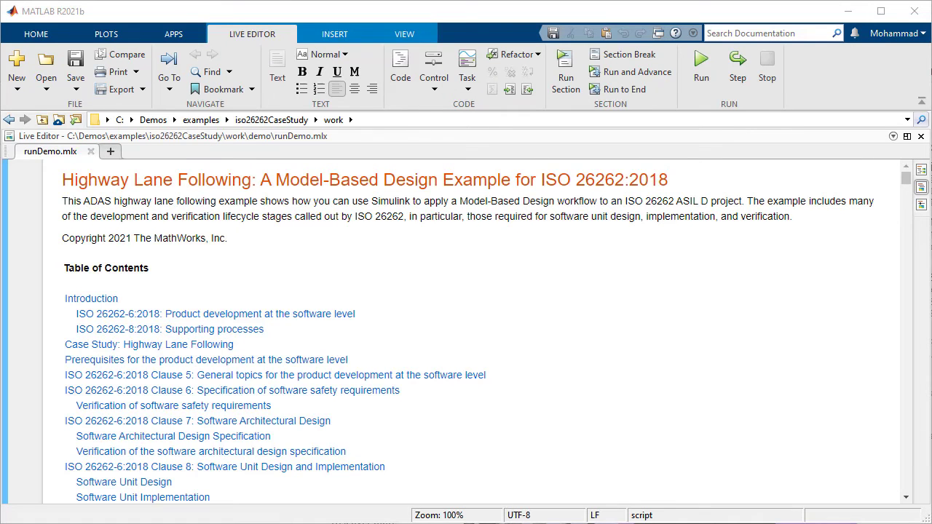
Page down the runDemo live script's table of contents to its later clauses and Conclusion.
left_click(651, 138)
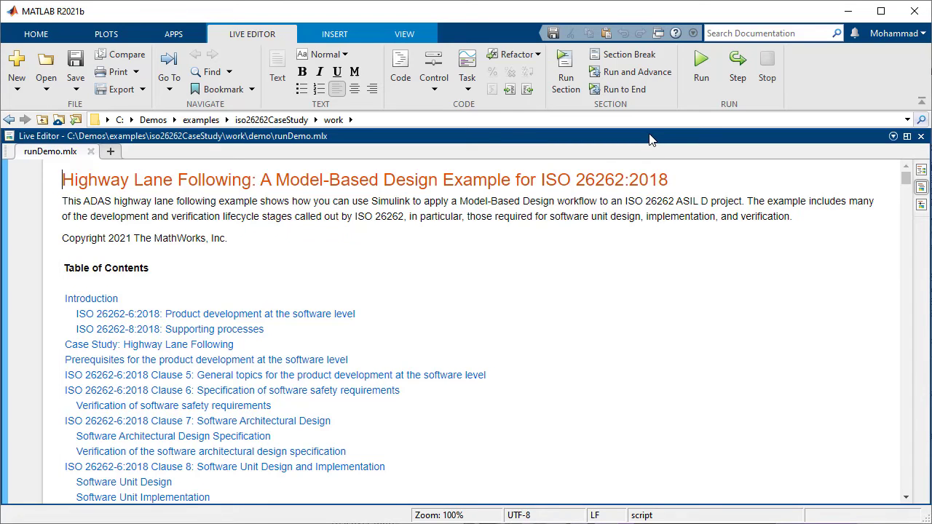
key("Page_Down")
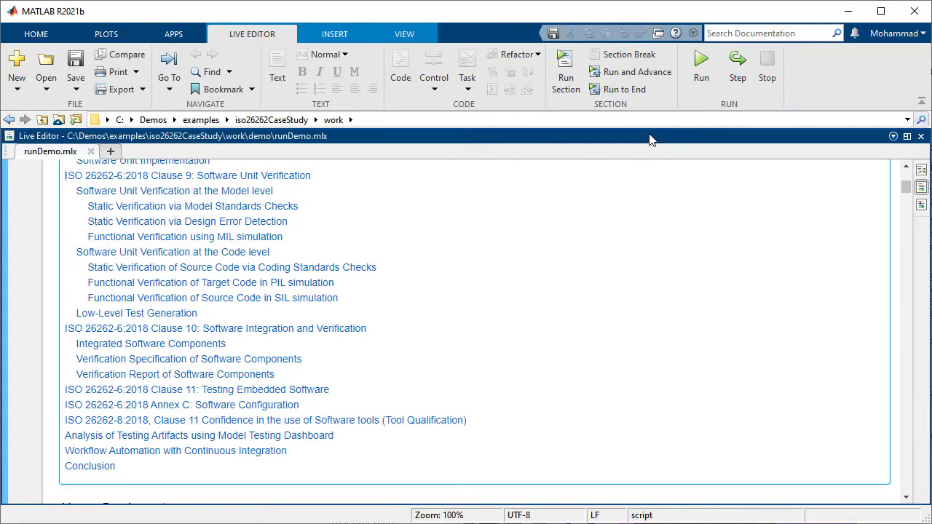
key("Page_Down")
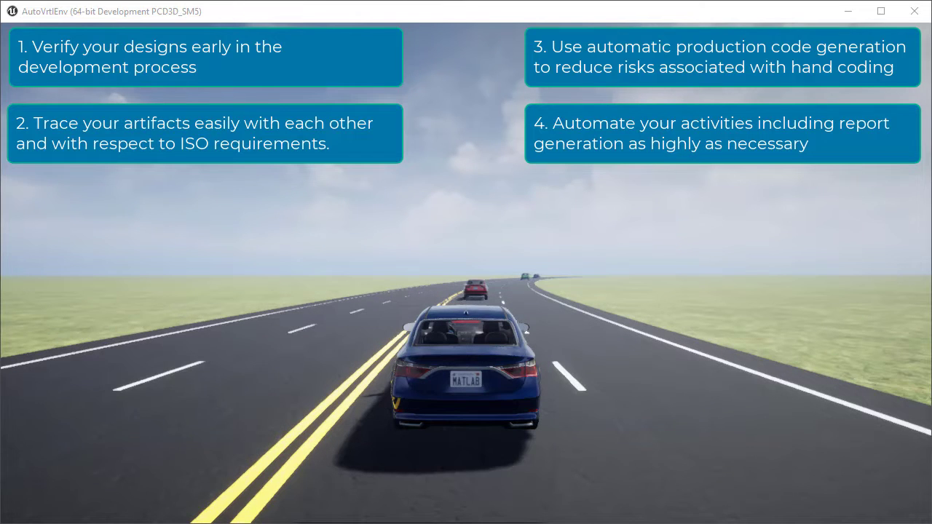
Start the case study with iso26262CaseStudyStart and expand ISO_06_06_SwSafReq > Inputs > WPs.
type("iso26262C")
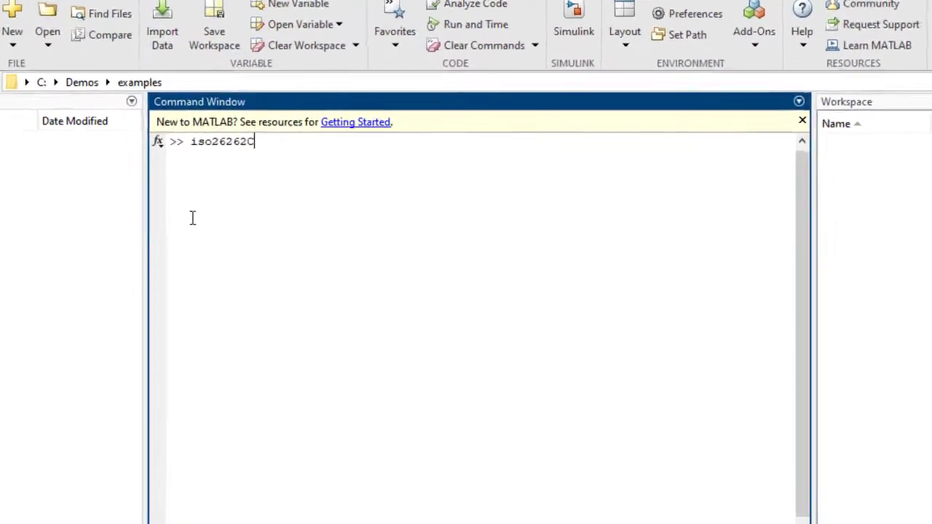
type("aseStudyStart")
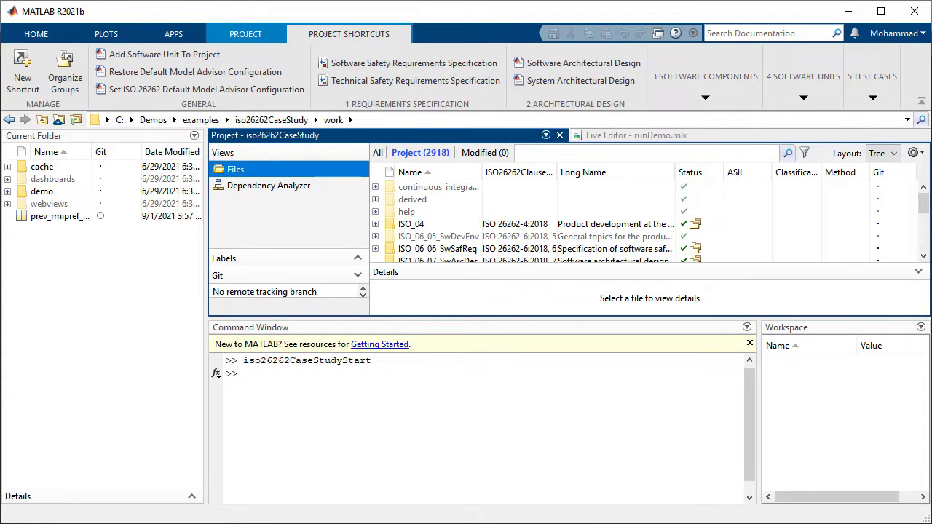
double_click(447, 136)
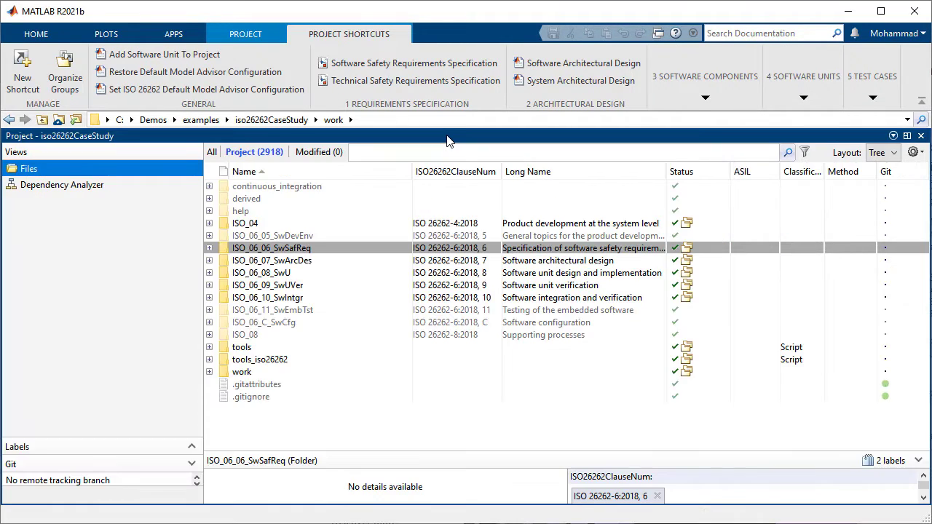
left_click(210, 249)
left_click(221, 260)
left_click(220, 284)
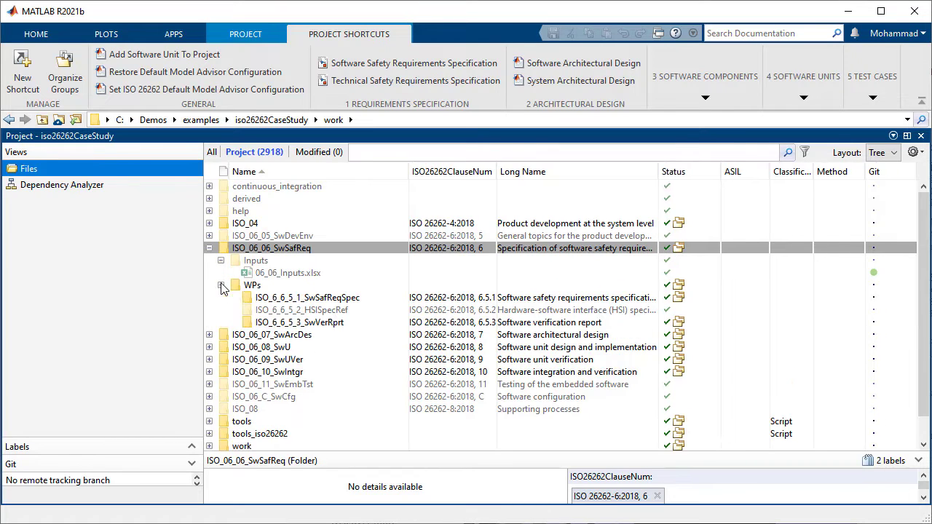
Expand the SwSafReqSpec, HSISpecRef and SwVerRprt subfolders and widen the ClauseNum and Long Name columns.
left_click(233, 298)
left_click(232, 347)
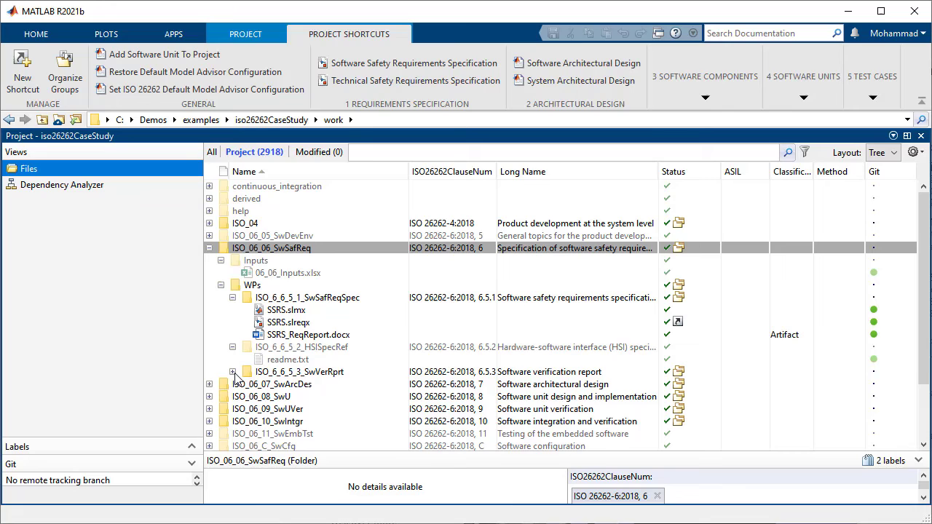
left_click(233, 371)
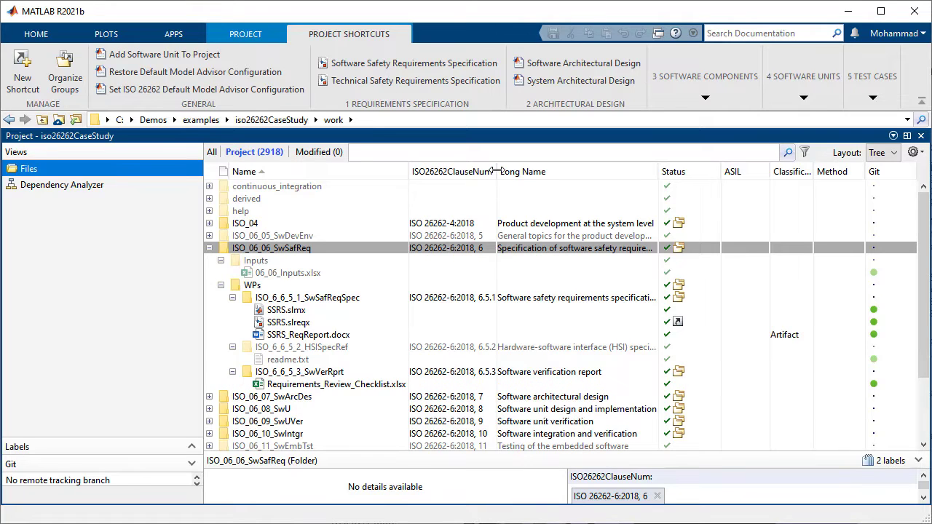
left_click_drag(497, 171, 503, 171)
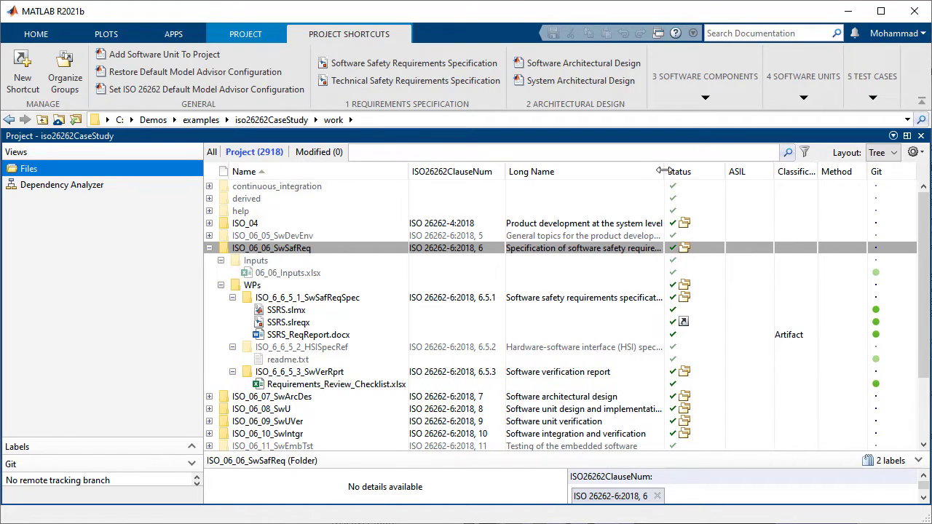
left_click_drag(664, 172, 731, 171)
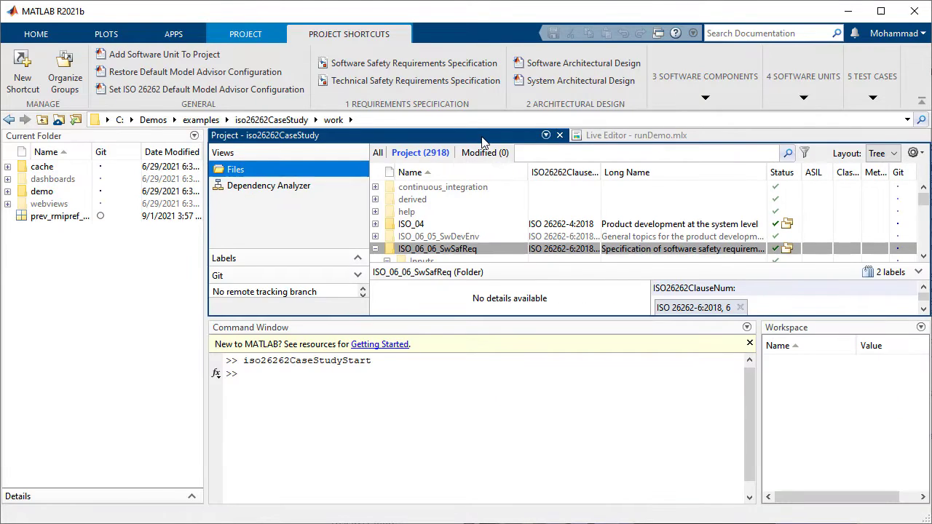
left_click(593, 142)
Maximize runDemo, page down to the test generation sections, then jump back to the top.
double_click(594, 138)
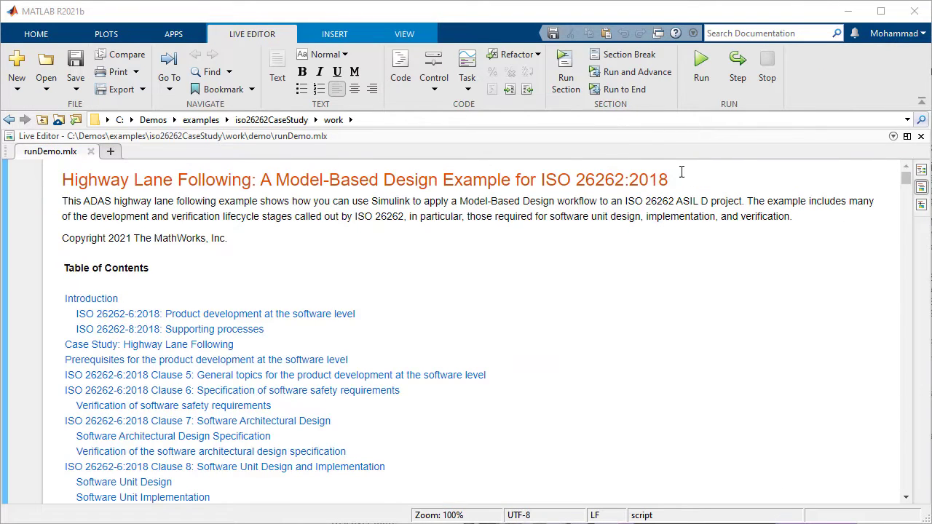
left_click(650, 139)
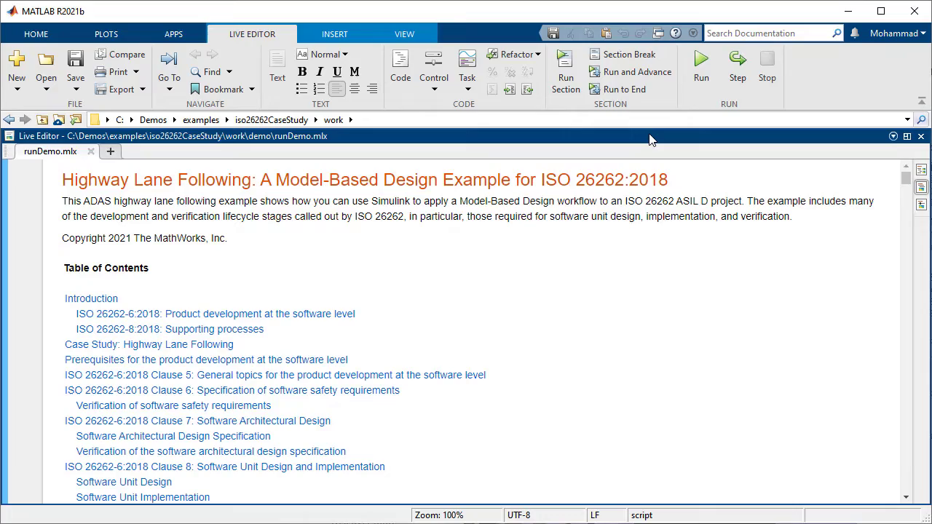
key("Page_Down")
key("Page_Down")
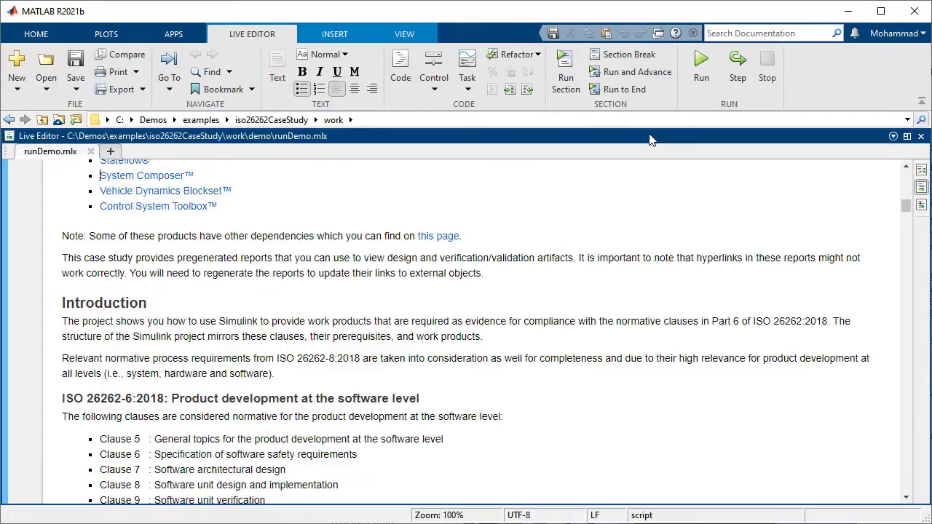
key("Page_Down")
key("Page_Down")
key("Page_Down")
key("Page_Down")
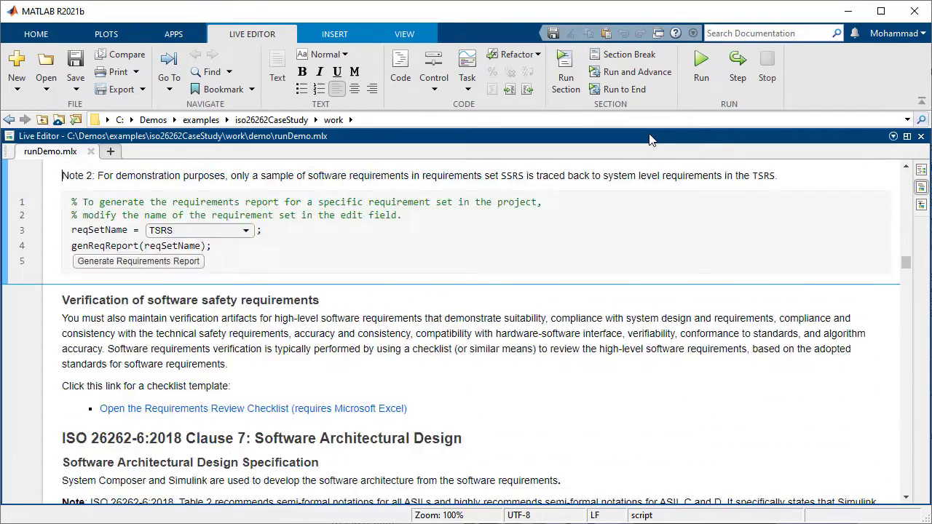
key("Page_Down")
key("Page_Down")
key("Page_Down")
key("Page_Down")
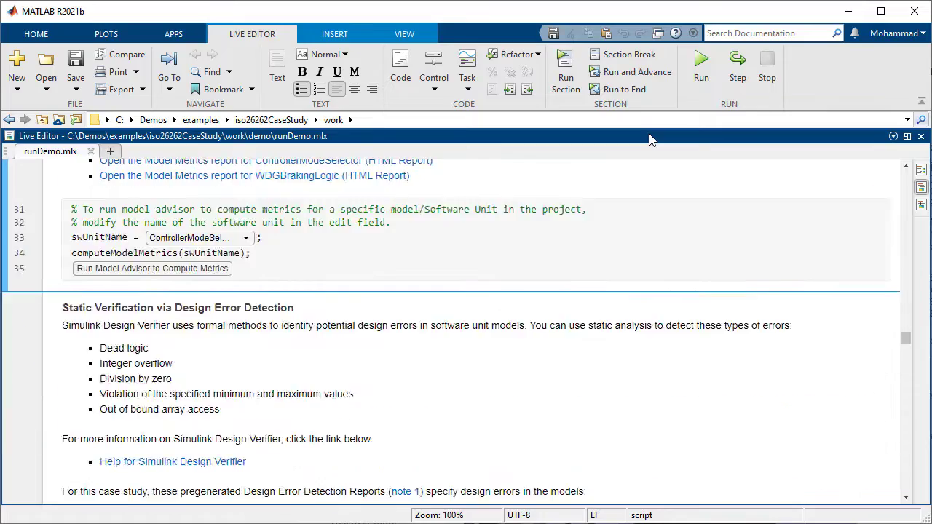
key("Page_Down")
key("Page_Down")
key("Page_Down")
key("Page_Down")
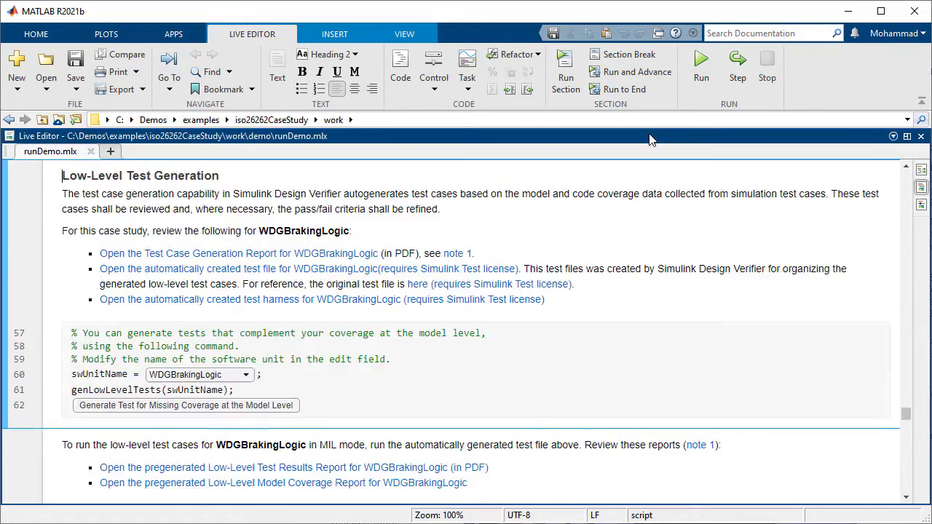
key("Page_Down")
key("Page_Down")
key("Page_Down")
key("Page_Down")
key("Page_Down")
key("Page_Down")
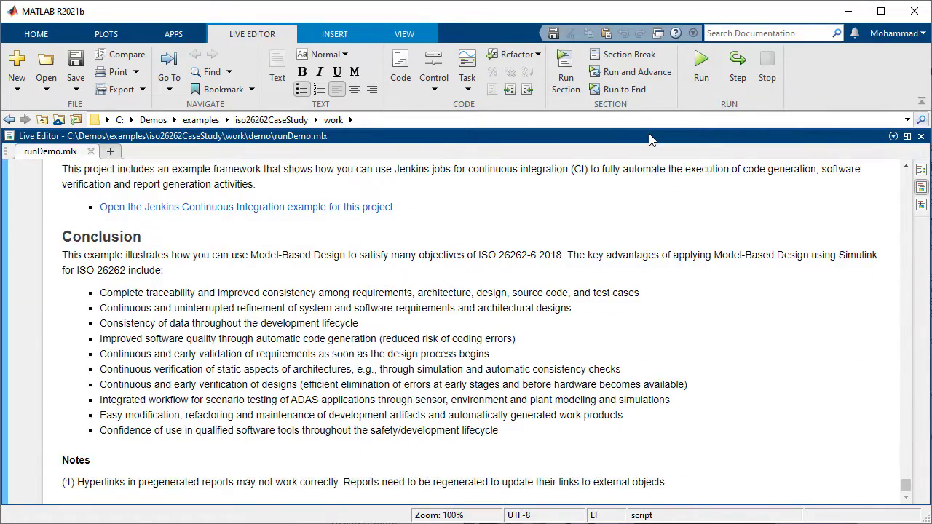
key("ctrl+Home")
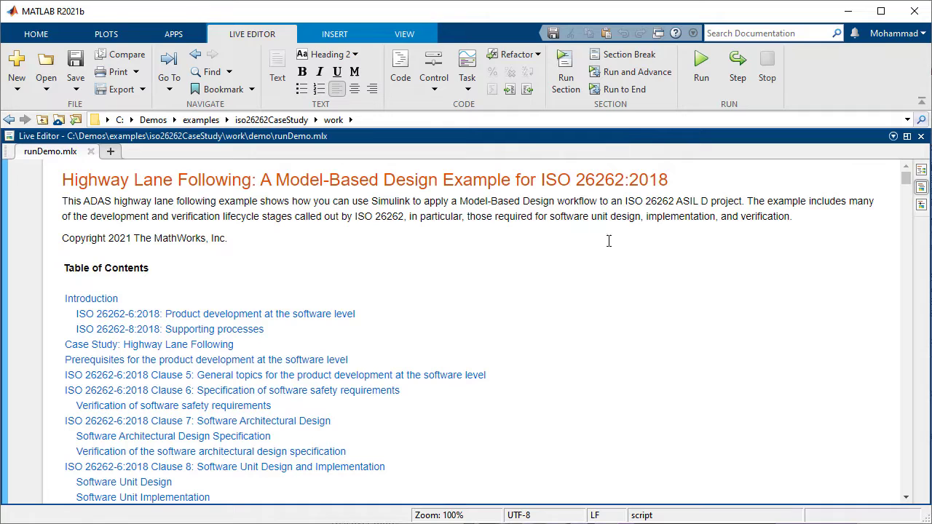
Follow the 'ISO 26262-6:2018 Clause 9: Software Unit Verification' link to open the four unit models.
scroll(612, 262, "down", 2)
scroll(612, 264, "down", 2)
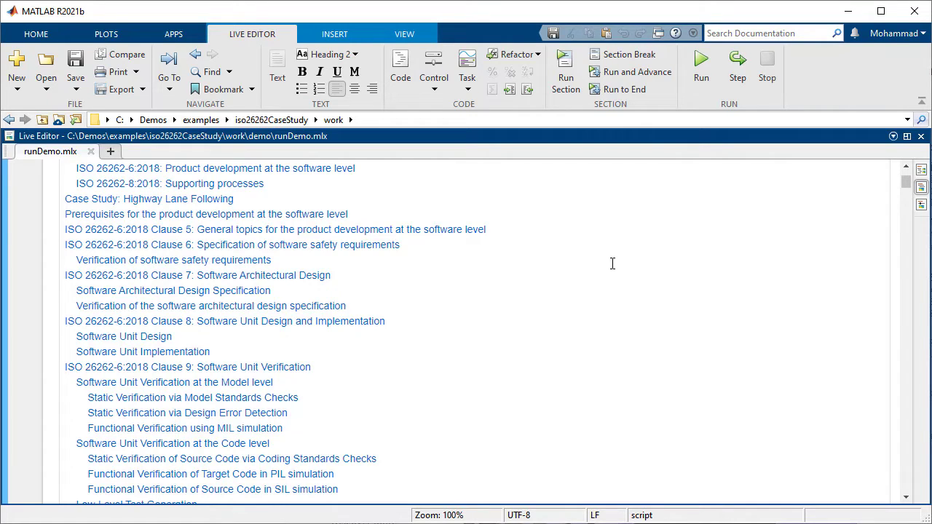
left_click(305, 368)
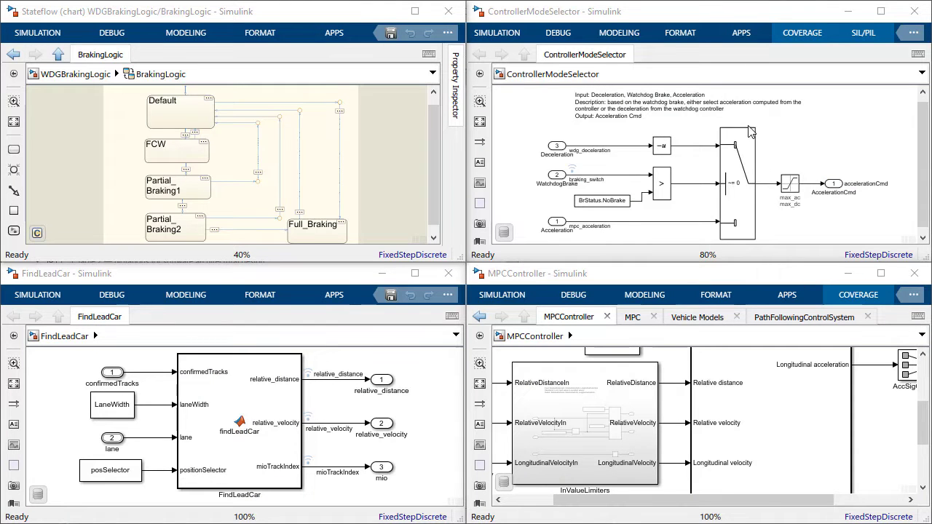
Maximize ControllerModeSelector and run Model Advisor on it from the Modeling tab.
left_click(725, 16)
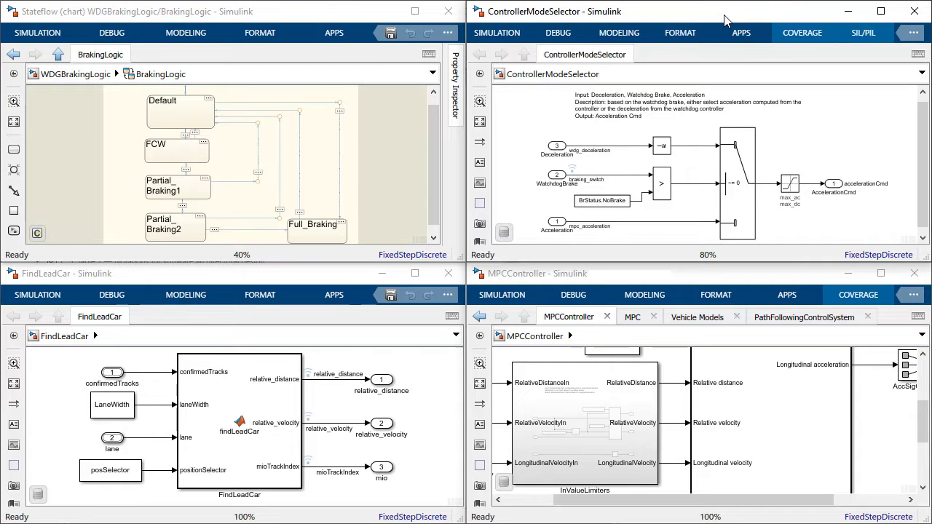
left_click(880, 11)
left_click(181, 37)
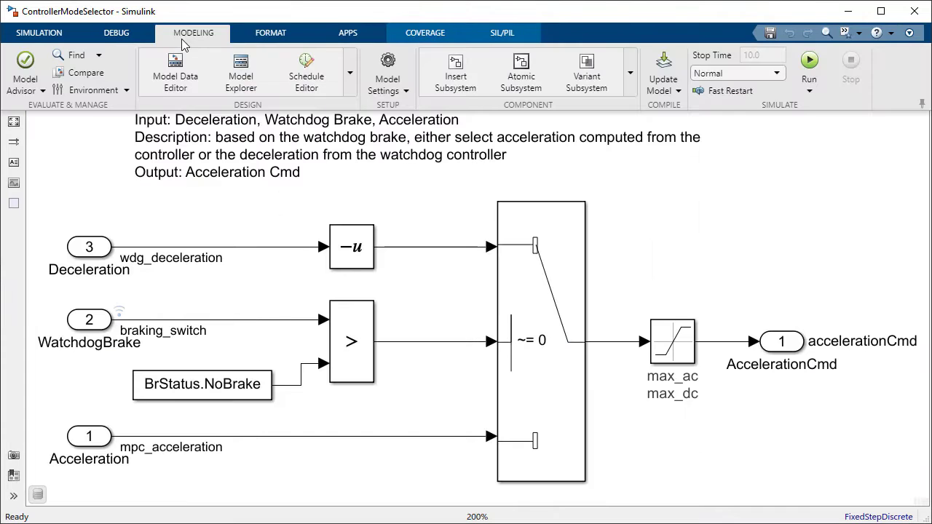
left_click(42, 92)
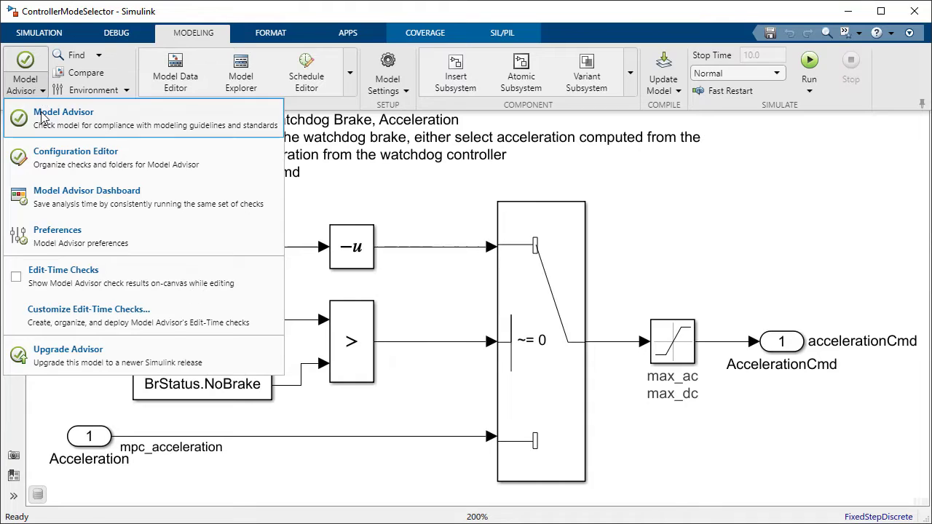
left_click(50, 116)
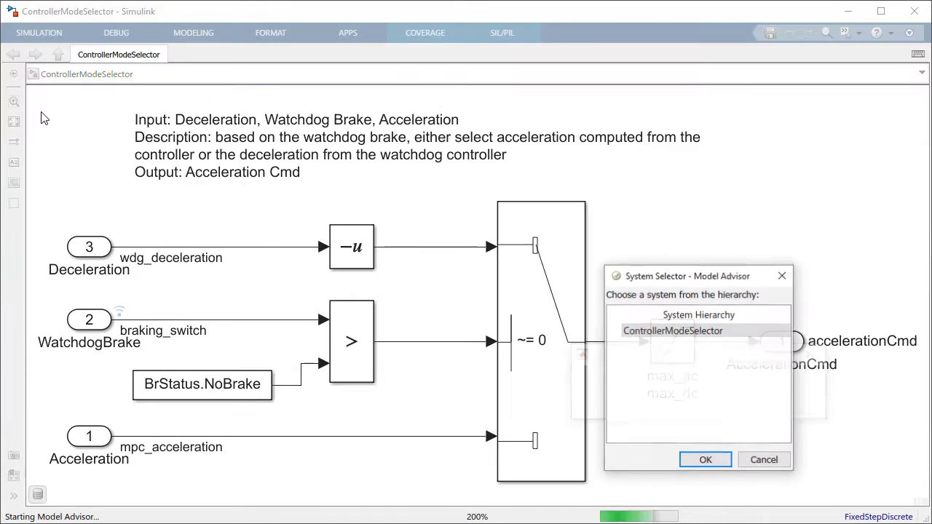
left_click(704, 459)
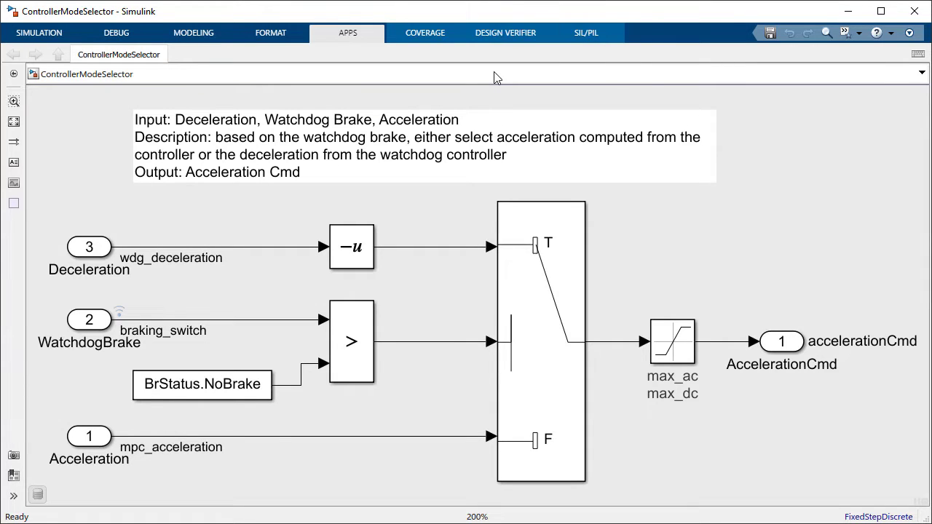
Run Design Verifier in Design Error Detection mode on ControllerModeSelector.
left_click(501, 32)
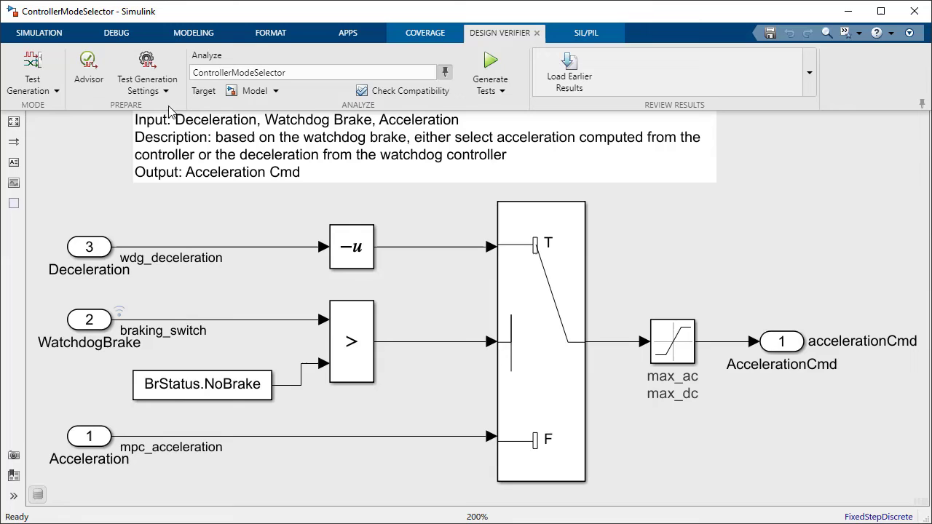
left_click(58, 92)
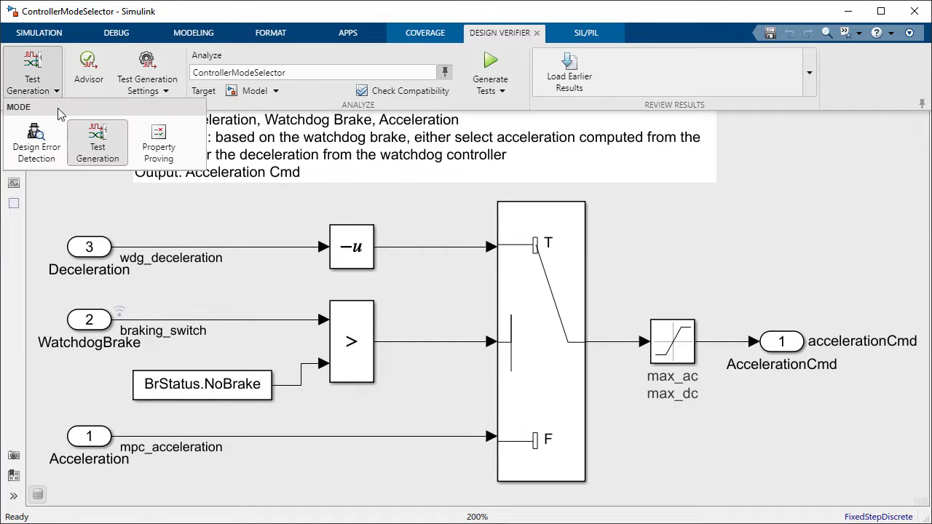
left_click(36, 142)
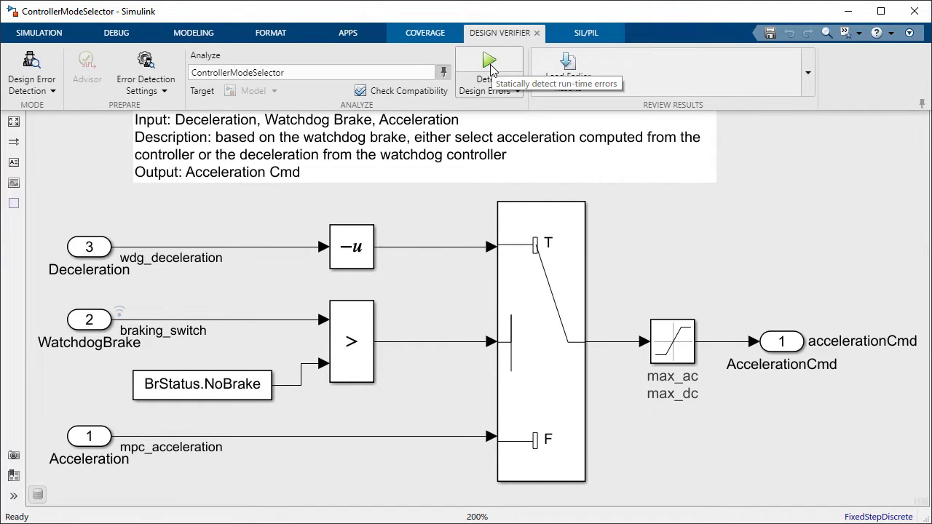
left_click(490, 65)
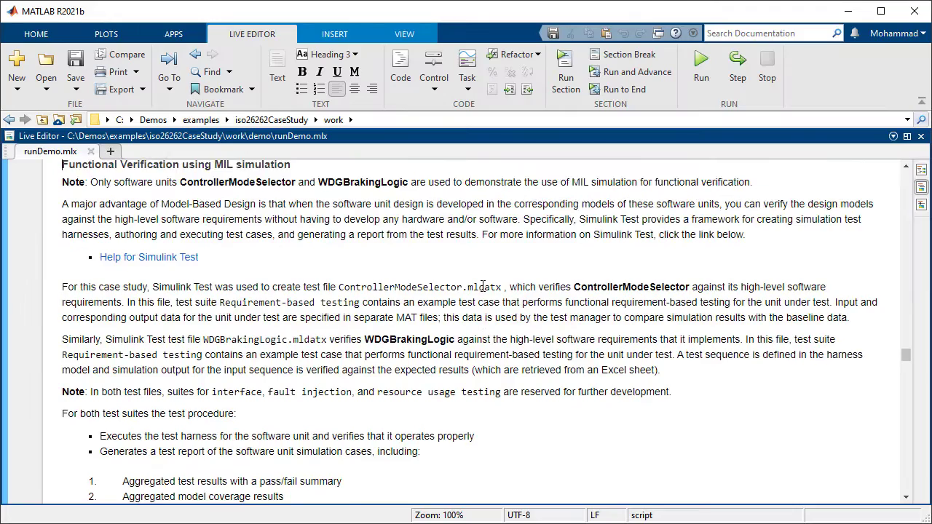
scroll(482, 287, "down", 3)
Open the ControllerModeSelector test file in Test Manager from runDemo.
scroll(482, 286, "down", 5)
scroll(482, 286, "down", 2)
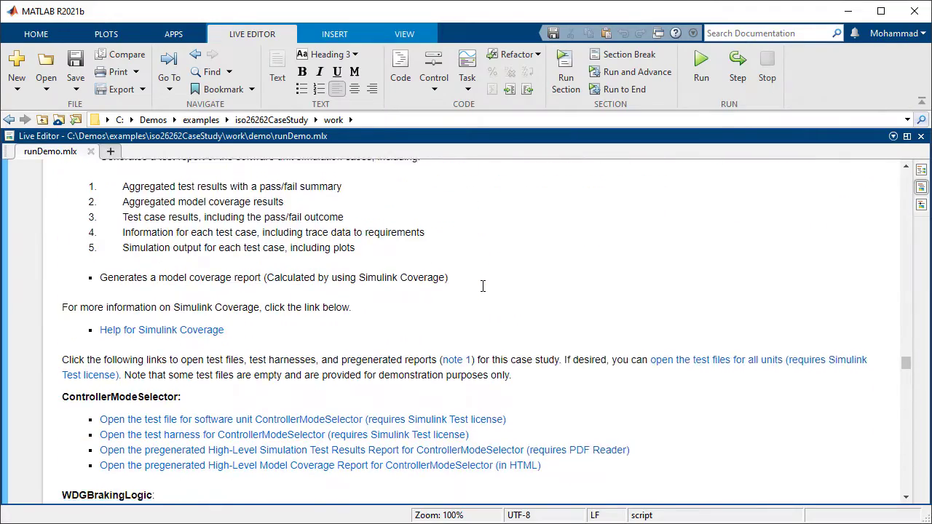
scroll(482, 286, "down", 3)
scroll(482, 286, "down", 1)
left_click(464, 279)
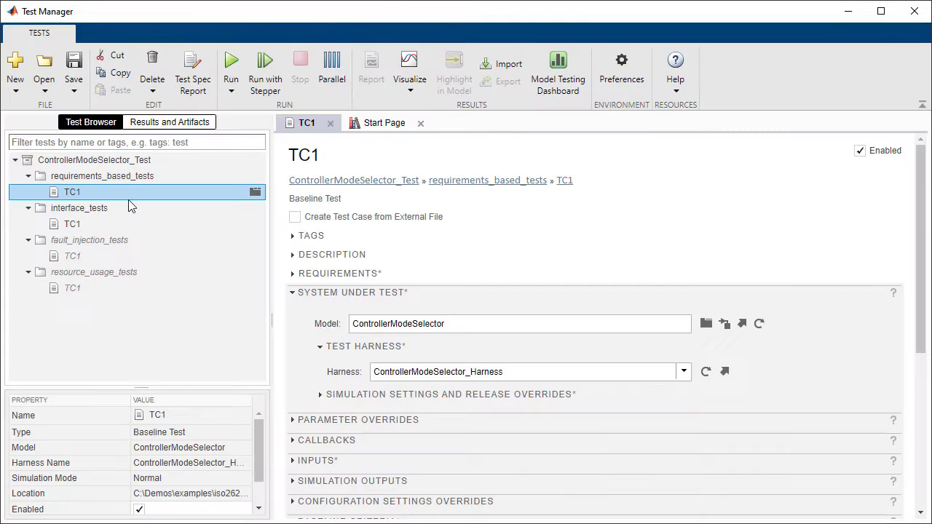
Run test TC1, review its passing result with coverage, and bring up its simulation mode choices.
right_click(124, 191)
left_click(125, 217)
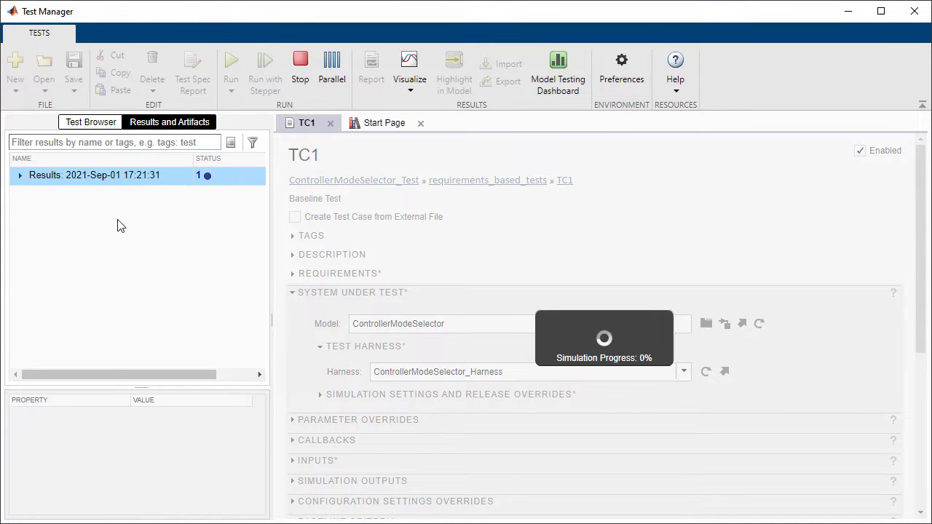
left_click(44, 193)
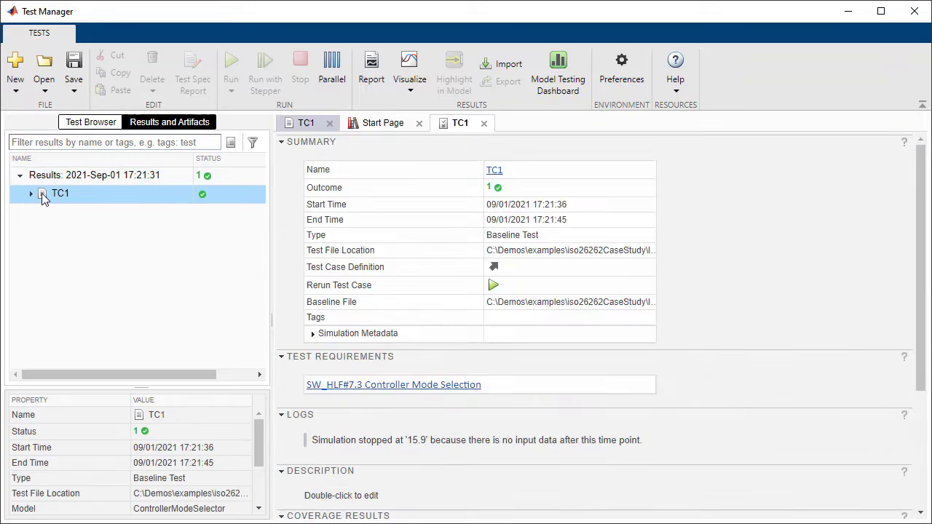
scroll(381, 317, "down", 5)
scroll(381, 316, "down", 3)
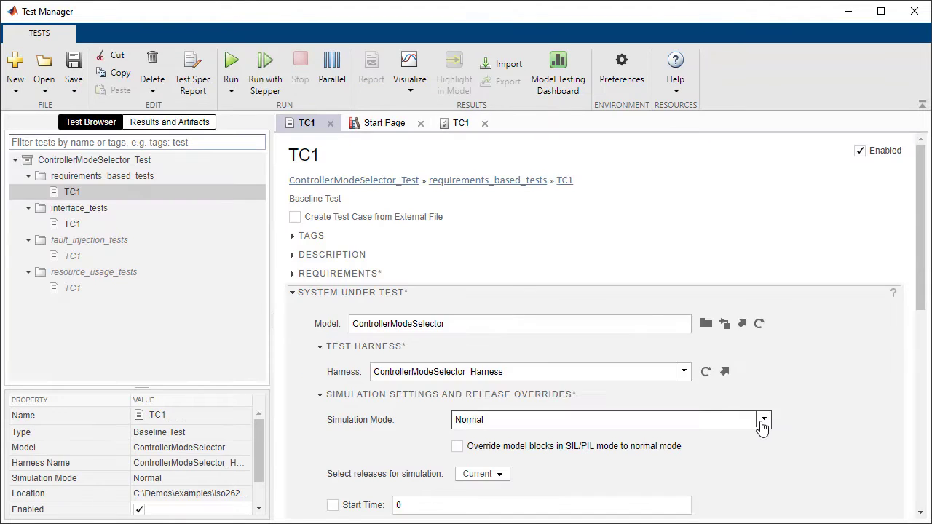
left_click(763, 419)
Set TC1 to Software-in-the-Loop (SIL) and scroll through the design description report.
left_click(713, 394)
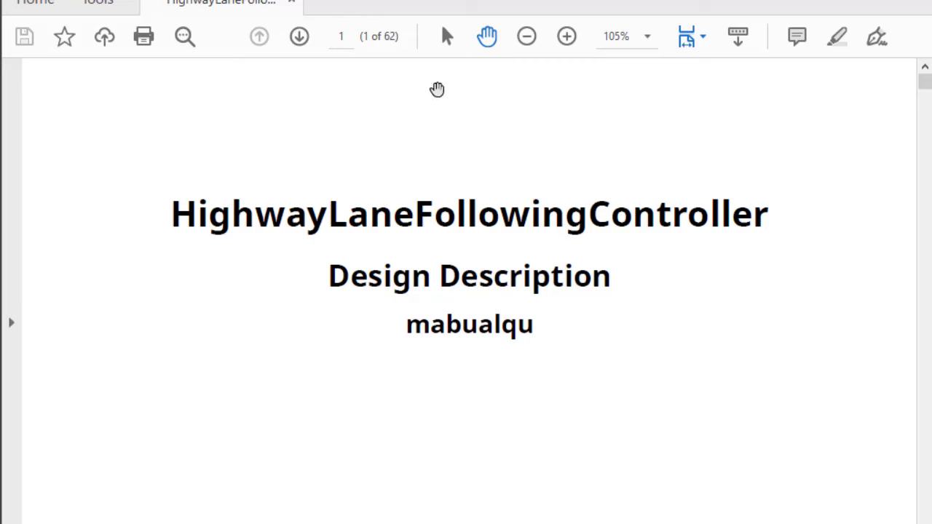
left_click_drag(437, 89, 436, 89)
scroll(436, 90, "down", 5)
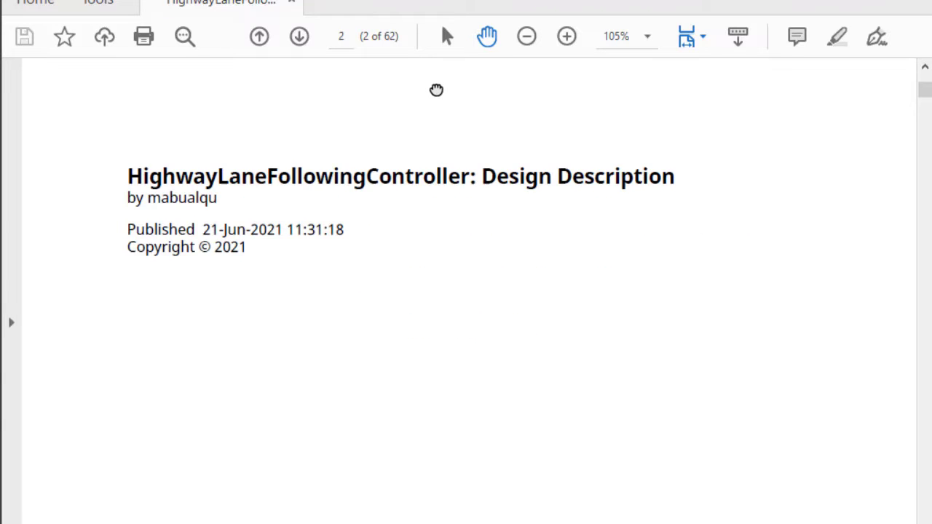
scroll(436, 89, "down", 5)
scroll(436, 90, "down", 5)
scroll(436, 89, "down", 5)
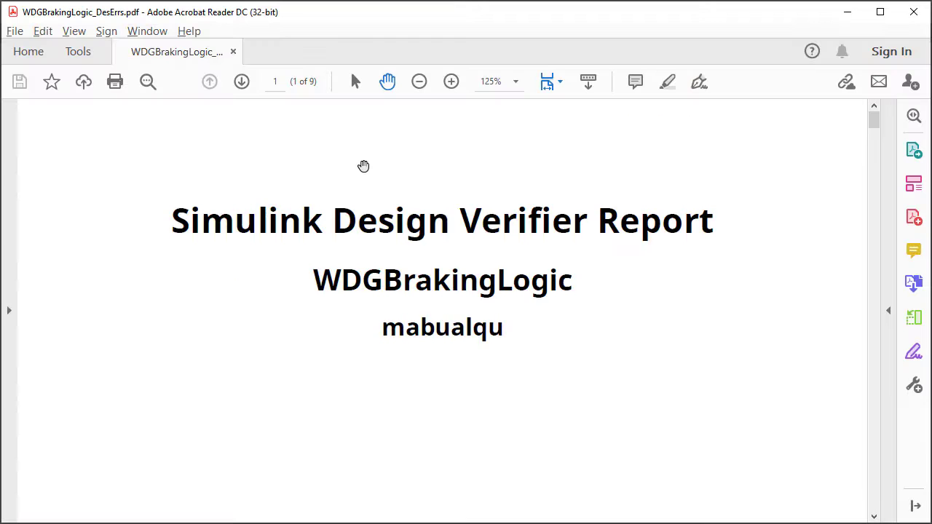
Scroll the Model Advisor, Design Verifier and Test Manager reports to TC1's Test Case Information.
scroll(363, 164, "down", 5)
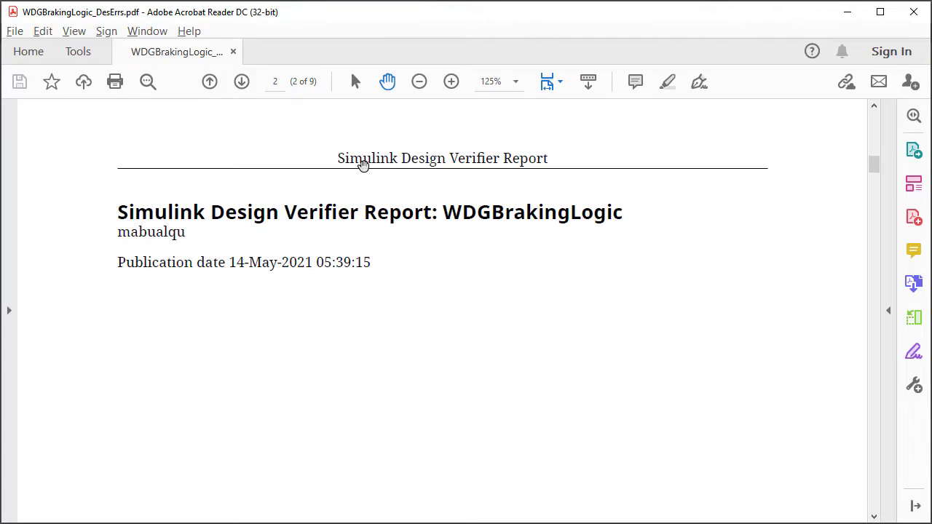
scroll(363, 165, "down", 5)
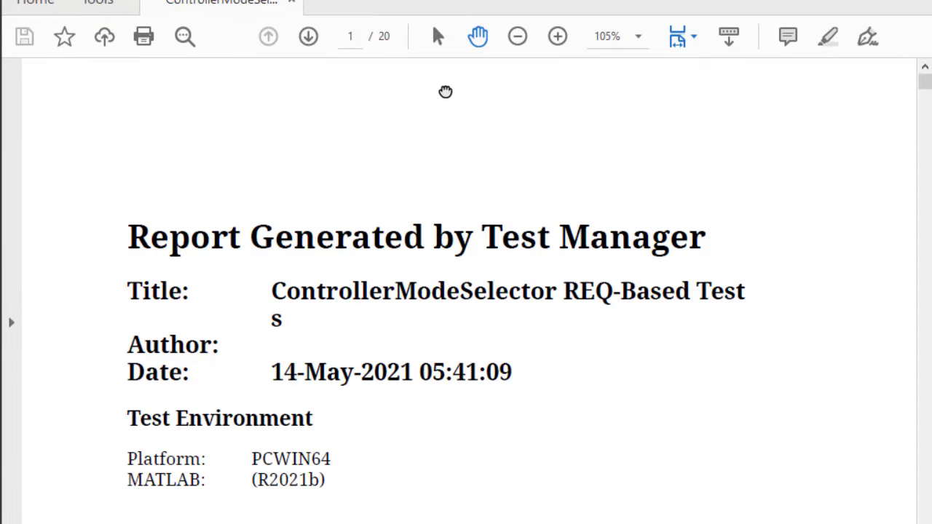
scroll(445, 91, "down", 3)
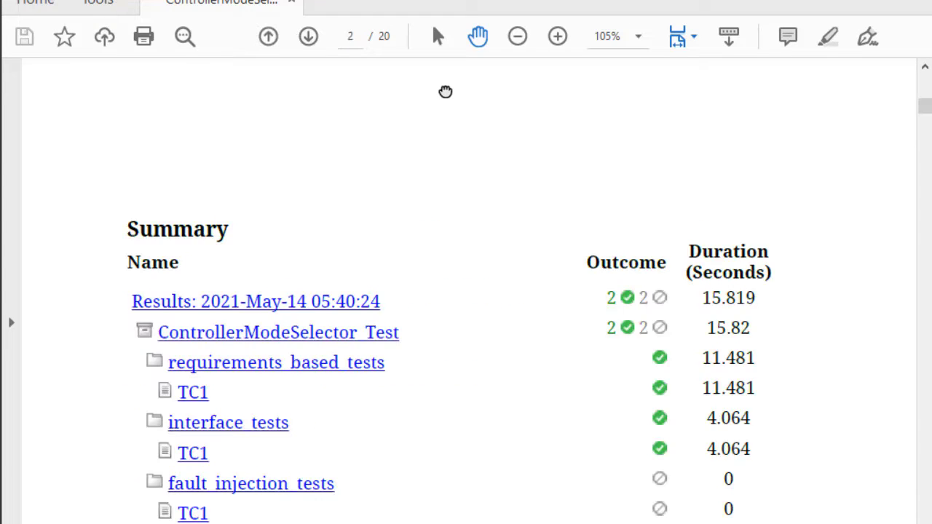
scroll(445, 91, "down", 5)
scroll(445, 91, "down", 5)
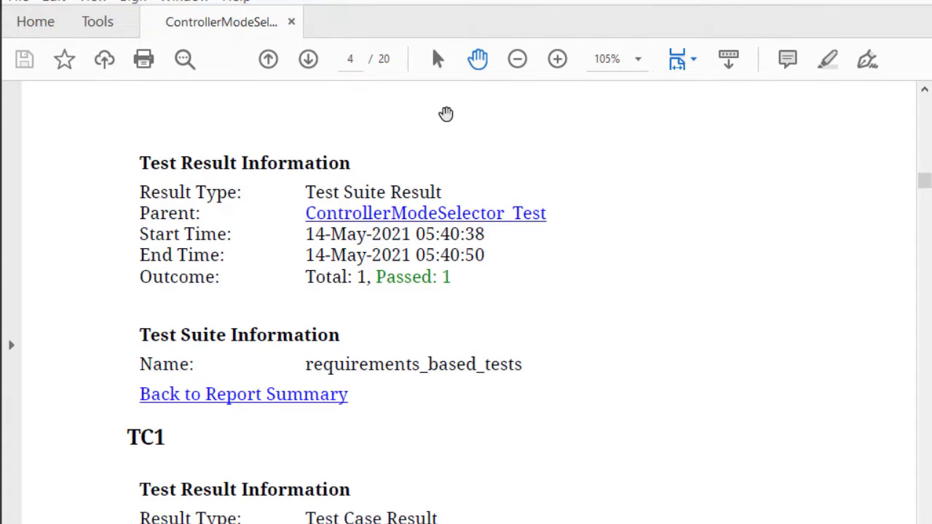
scroll(446, 102, "down", 2)
scroll(446, 115, "down", 3)
scroll(447, 115, "down", 3)
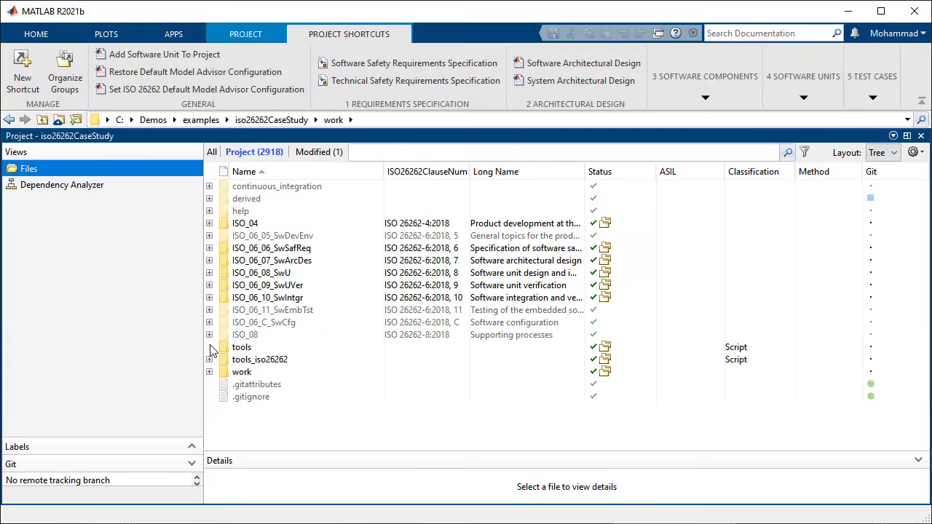
left_click(209, 348)
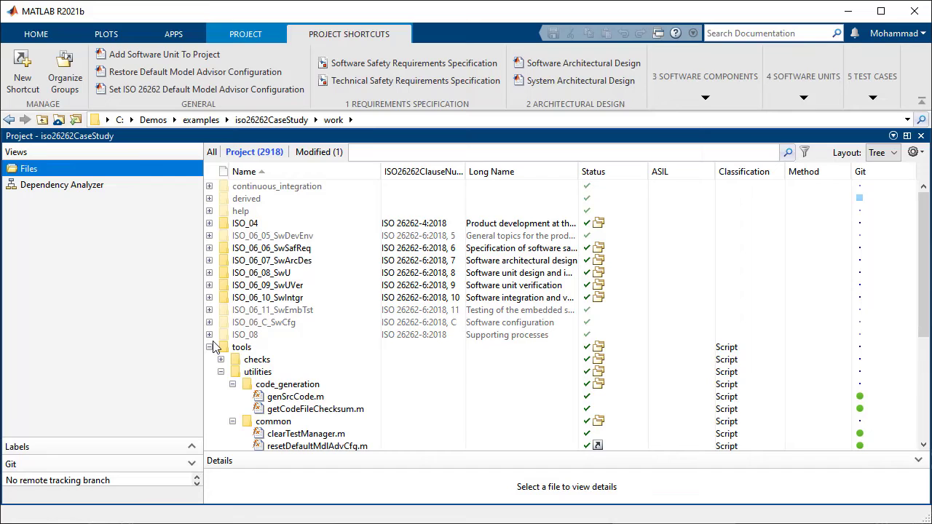
Scroll through the tools utility scripts, then return to runDemo's Polyspace MISRA compliance section.
scroll(302, 281, "down", 2)
scroll(302, 279, "down", 2)
scroll(302, 279, "down", 1)
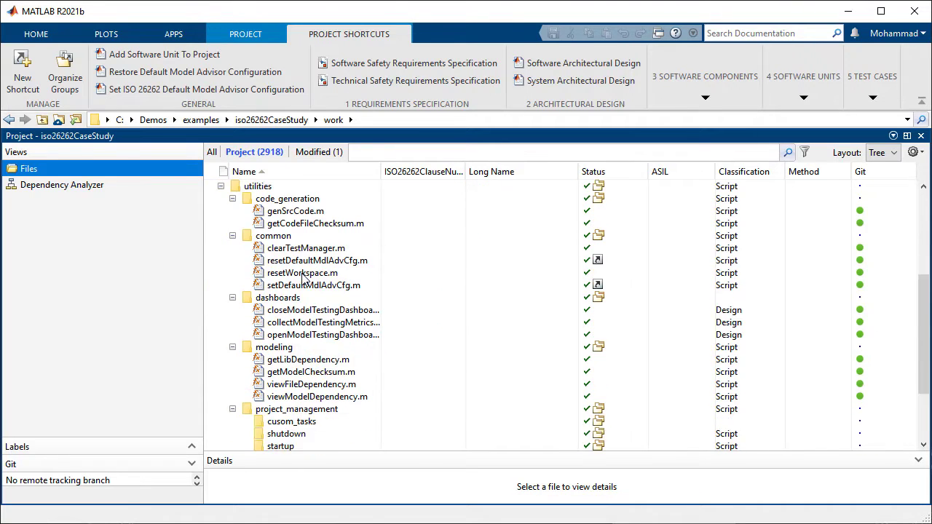
scroll(302, 279, "down", 1)
scroll(302, 279, "down", 1)
scroll(303, 278, "down", 1)
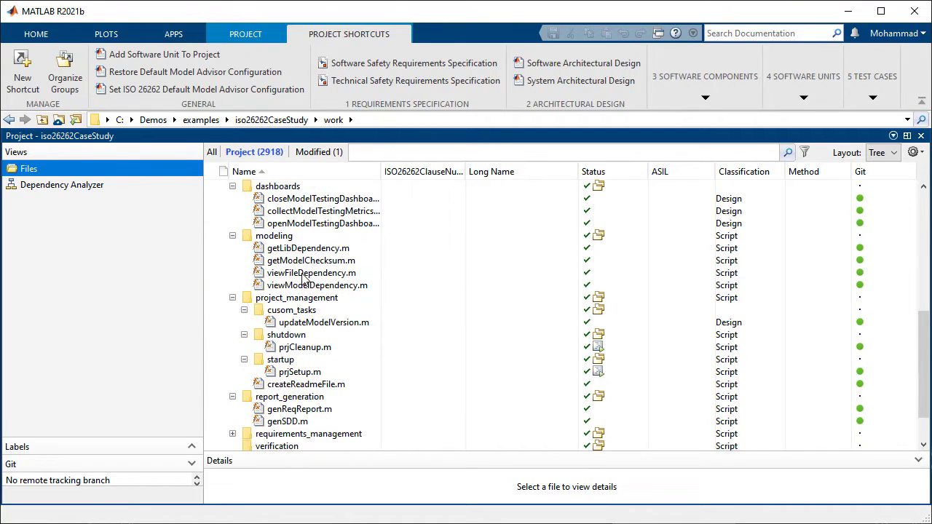
scroll(302, 279, "down", 1)
scroll(302, 279, "down", 2)
scroll(302, 278, "down", 1)
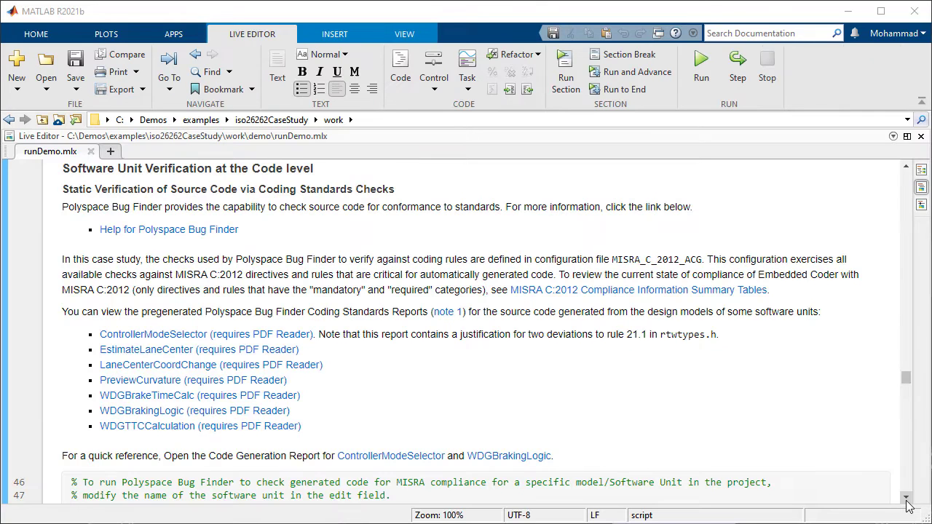
left_click(907, 499)
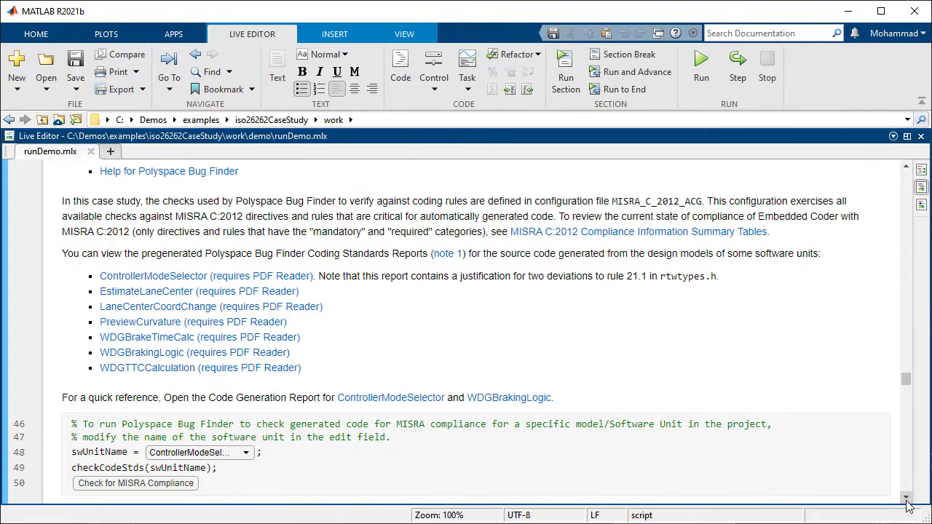
left_click(907, 500)
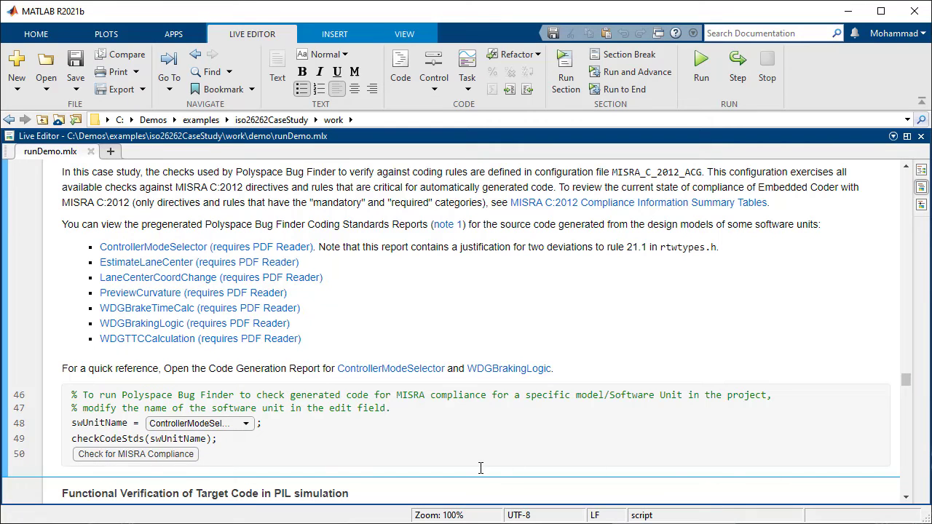
Open ControllerModeSelector's Polyspace report and scroll to the MISRA C:2012 summaries with two rule 21.1 violations.
left_click(192, 457)
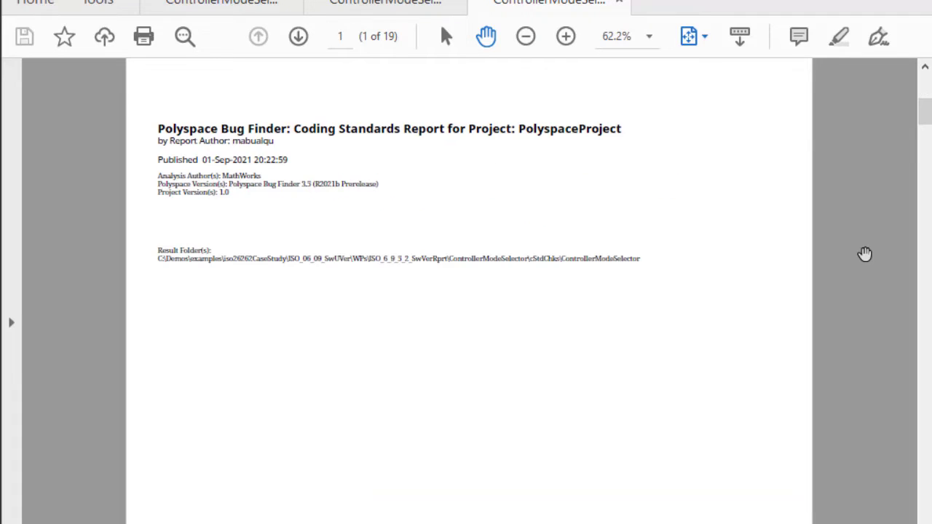
scroll(865, 253, "down", 3)
scroll(865, 254, "down", 3)
scroll(865, 254, "down", 3)
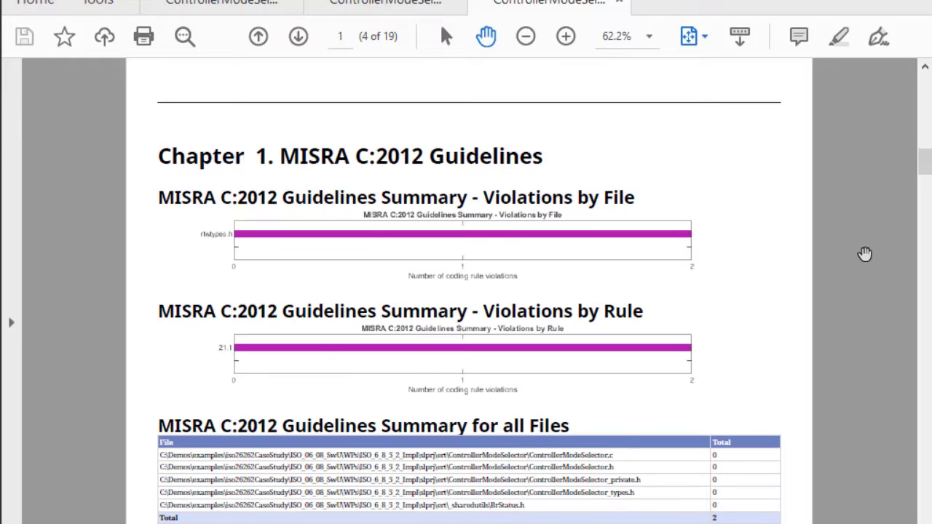
scroll(865, 253, "down", 3)
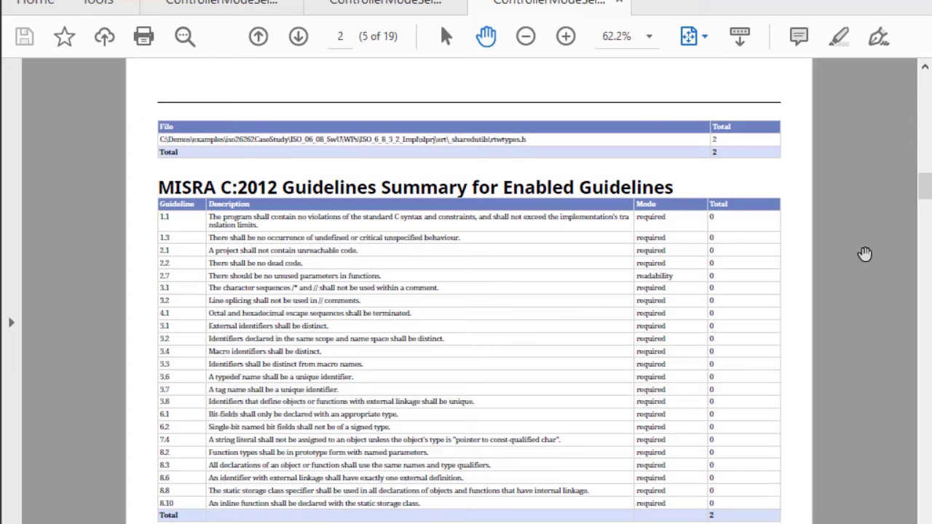
scroll(865, 254, "down", 3)
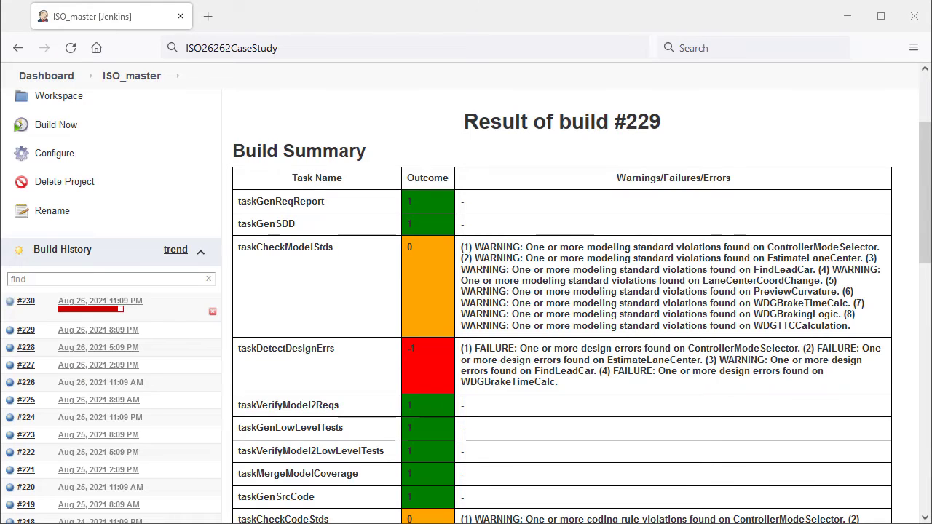
Scroll down the build #229 page to the Verification Result Summary.
left_click(924, 518)
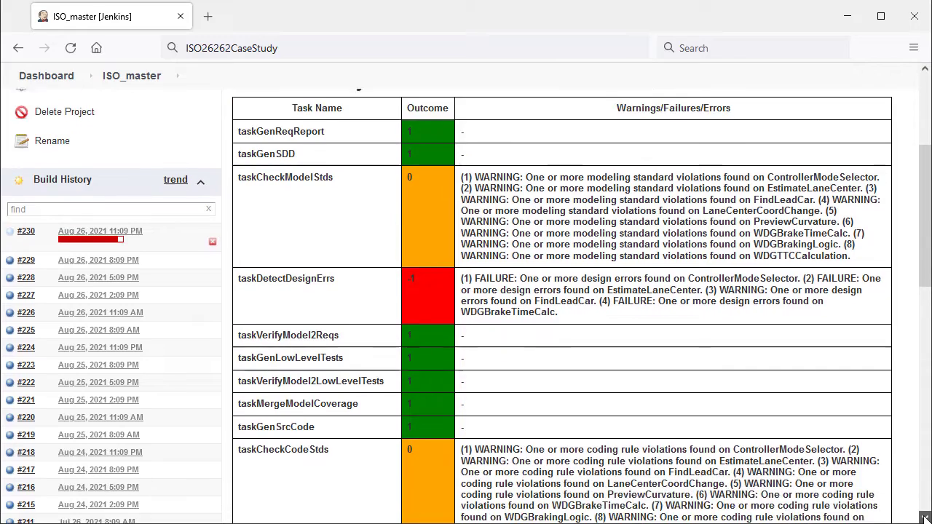
left_click(924, 517)
left_click(924, 518)
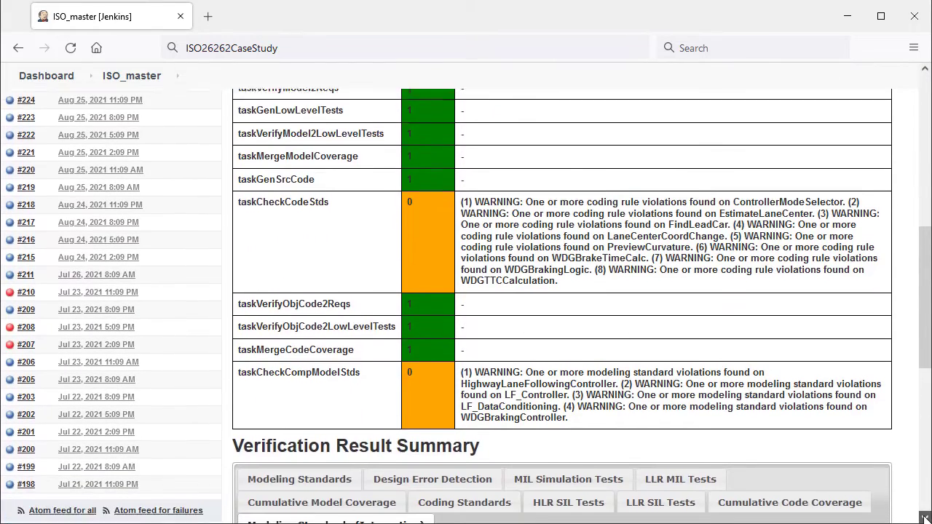
left_click(924, 518)
left_click(924, 518)
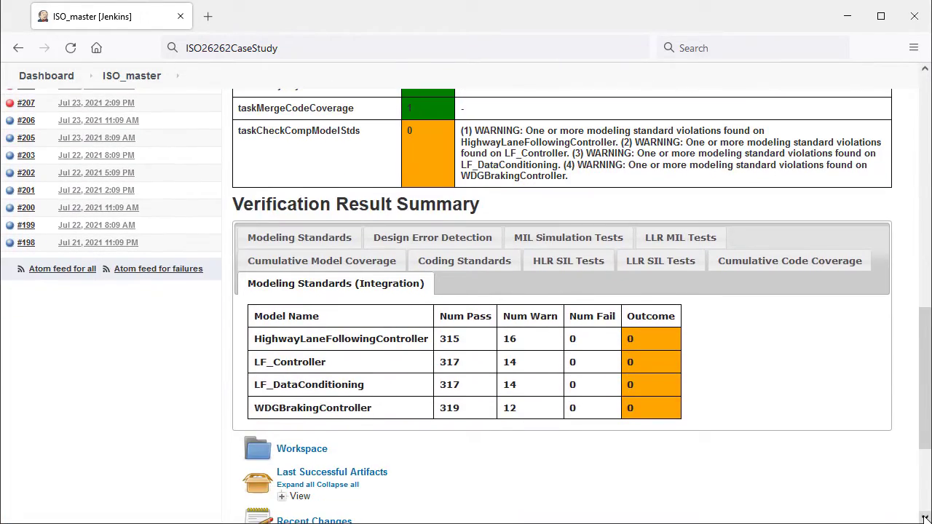
Review the Modeling Standards, Design Error Detection, MIL Simulation, LLR MIL and Cumulative Model Coverage results.
left_click(330, 238)
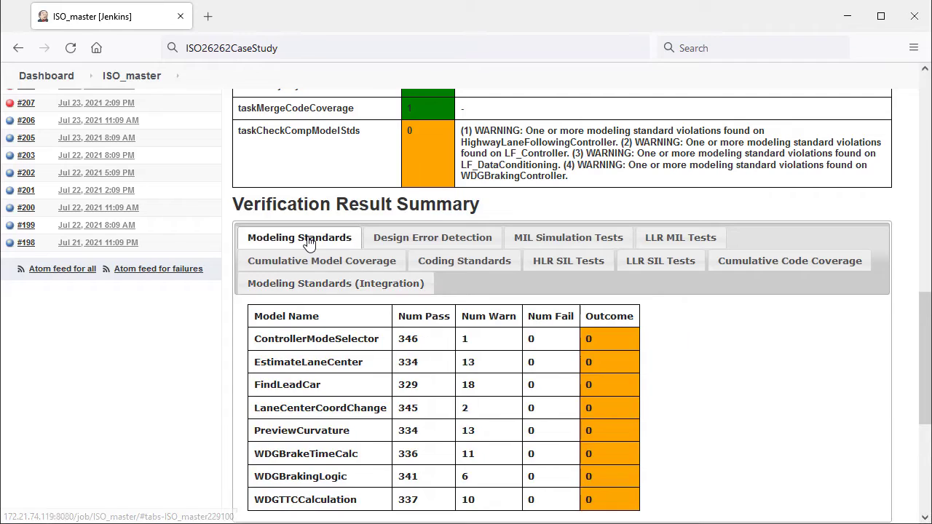
left_click(386, 243)
left_click(520, 238)
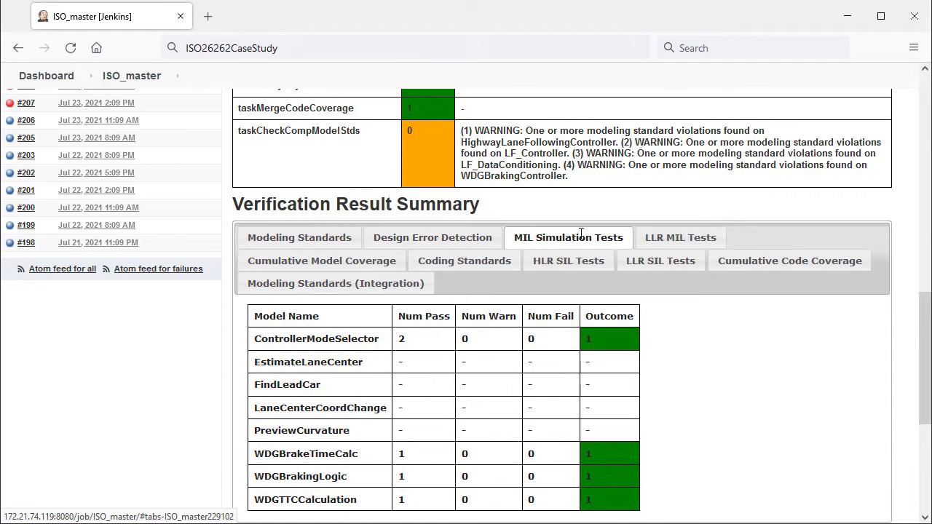
left_click(655, 243)
left_click(397, 262)
Review MISRA coding standards, HLR/LLR SIL tests, code coverage, then Modeling Standards (Integration) results.
left_click(466, 262)
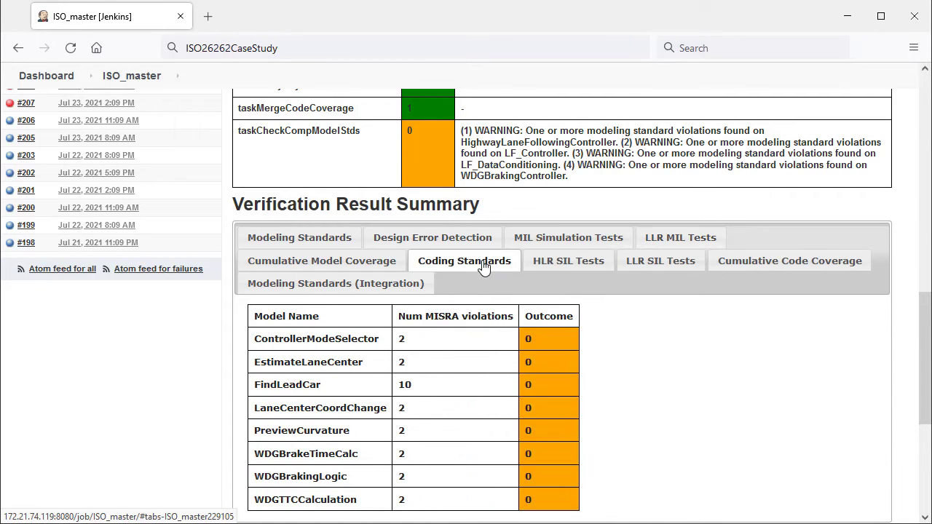
left_click(559, 264)
left_click(653, 263)
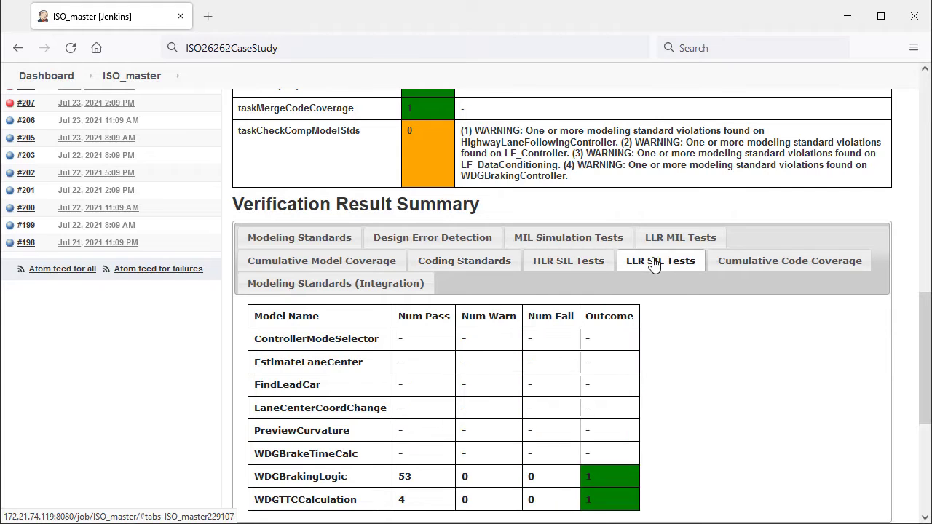
left_click(728, 263)
left_click(422, 288)
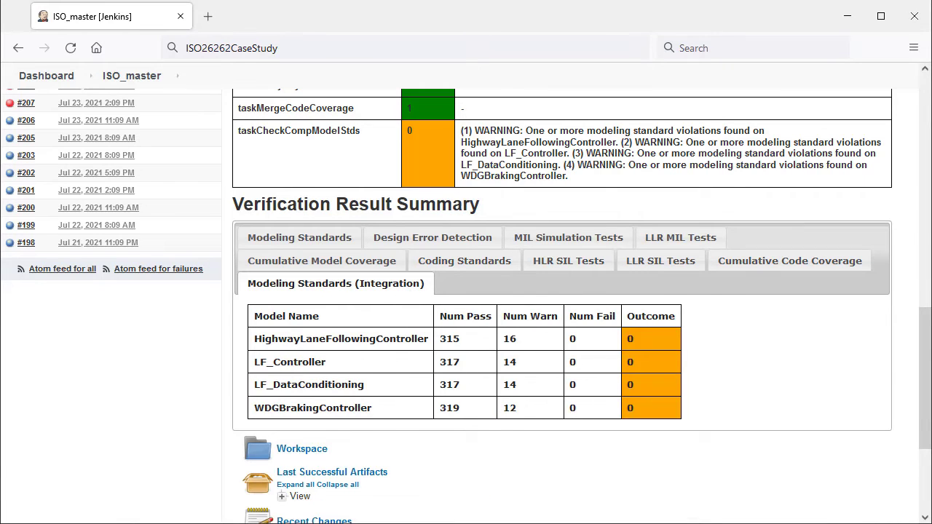